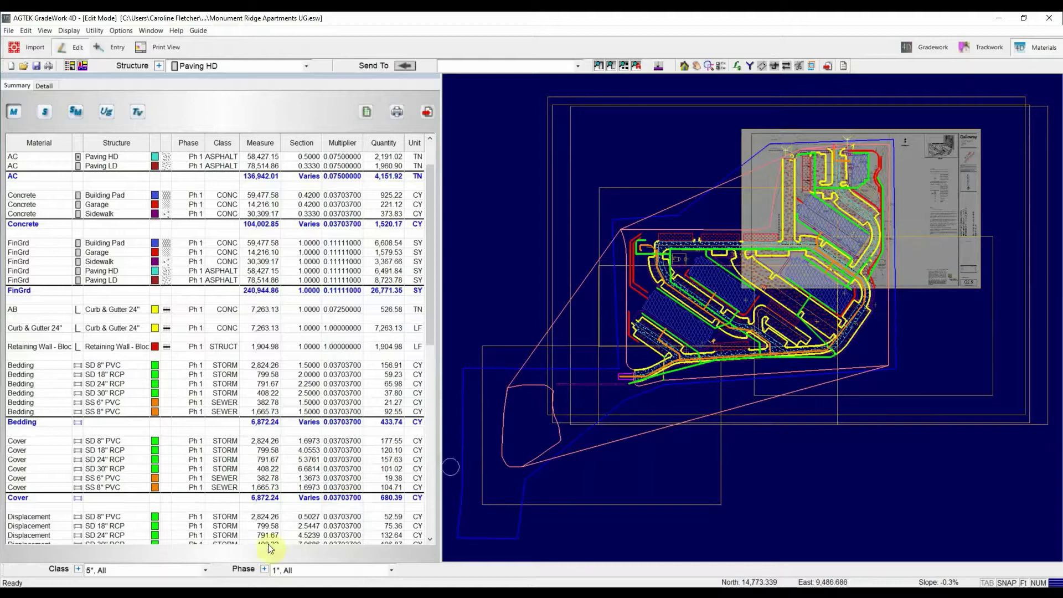
Check which classes and phases are available for filtering the site's material quantities.
{"action": "left_click", "coordinate": [205, 568]}
{"action": "left_click", "coordinate": [390, 572]}
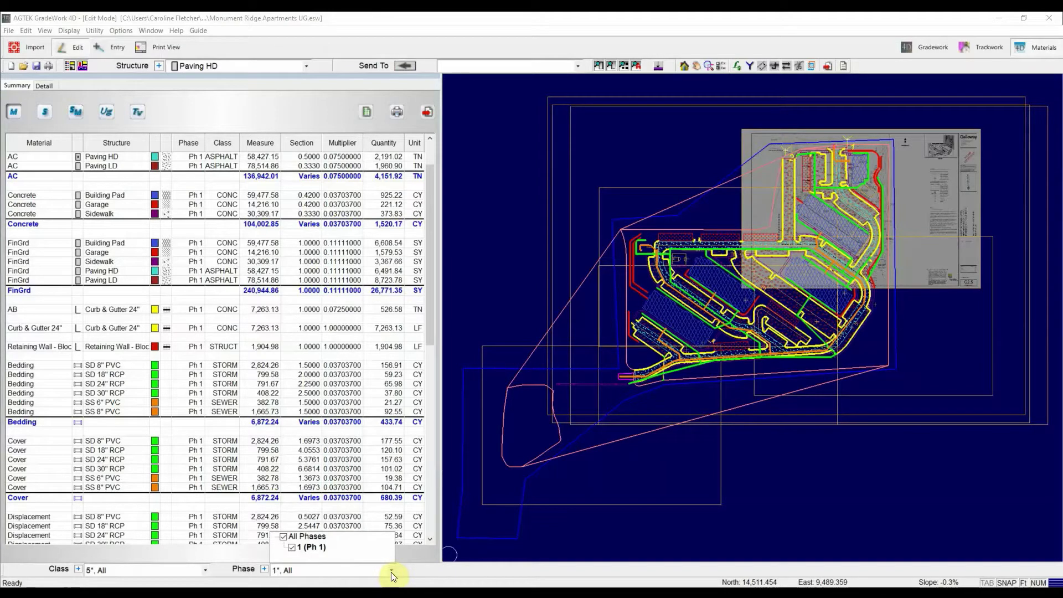
{"action": "left_click", "coordinate": [391, 573]}
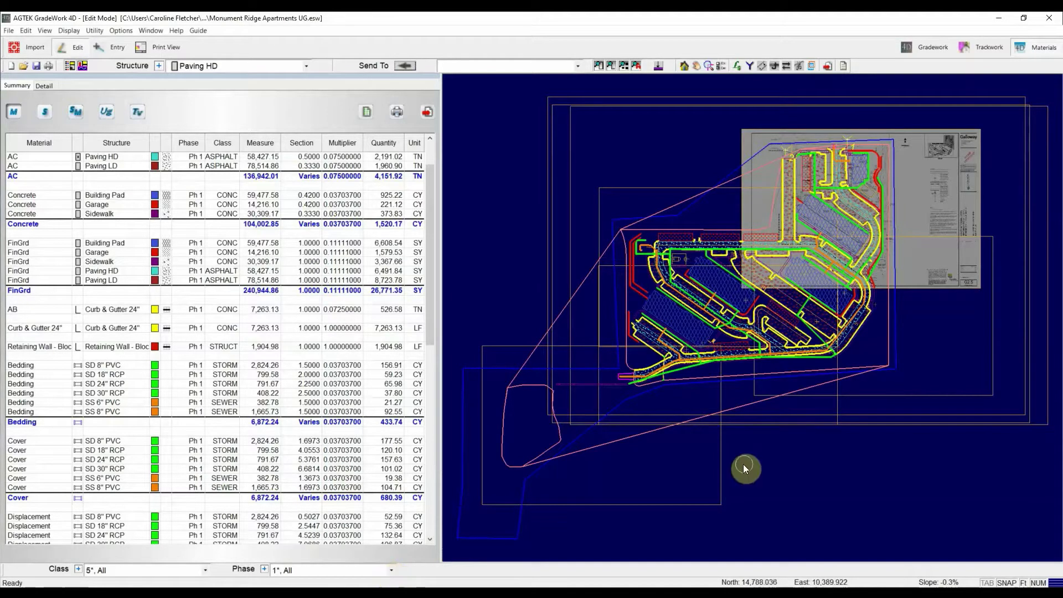
Start a phase region for the northern part of the site and add Ph 2 as the current phase.
{"action": "scroll", "coordinate": [853, 309], "scroll_direction": "up", "scroll_amount": 5}
{"action": "middle_click_drag", "start_coordinate": [848, 237], "coordinate": [820, 443]}
{"action": "scroll", "coordinate": [826, 437], "scroll_direction": "down", "scroll_amount": 3}
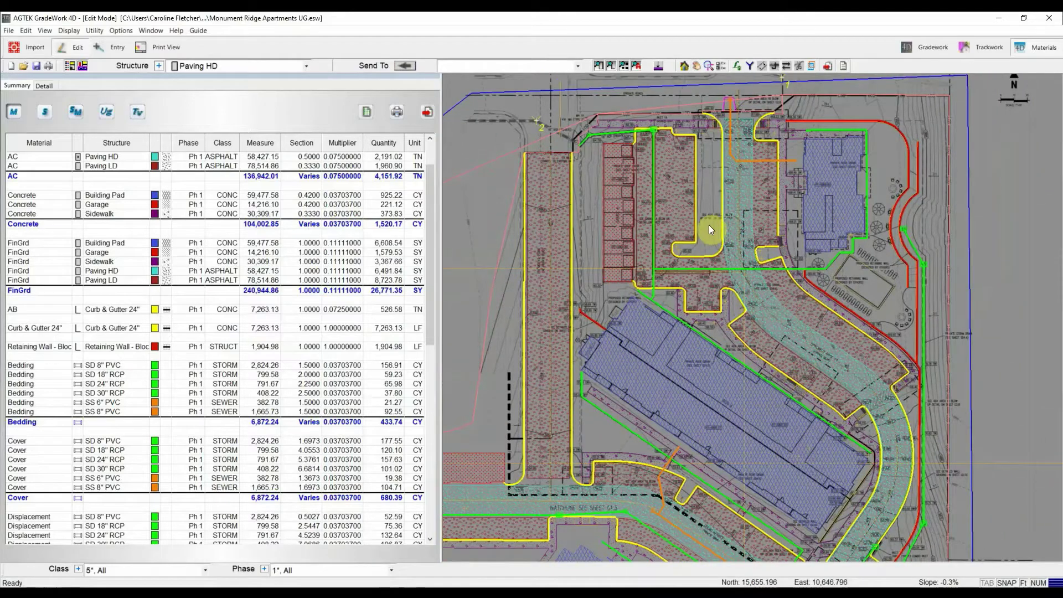
{"action": "middle_click_drag", "start_coordinate": [717, 257], "coordinate": [710, 285]}
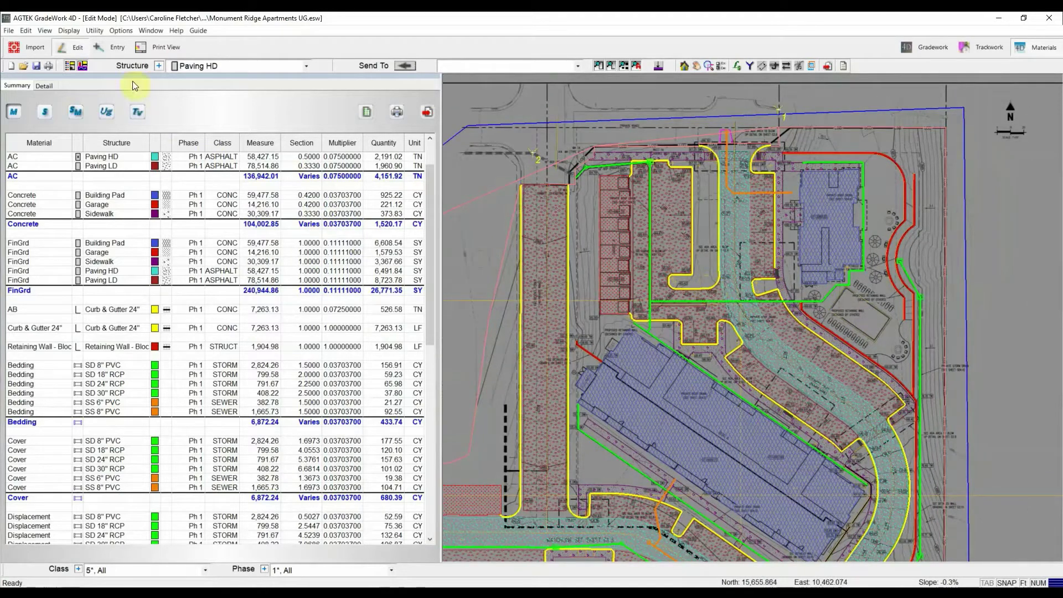
{"action": "left_click", "coordinate": [98, 31]}
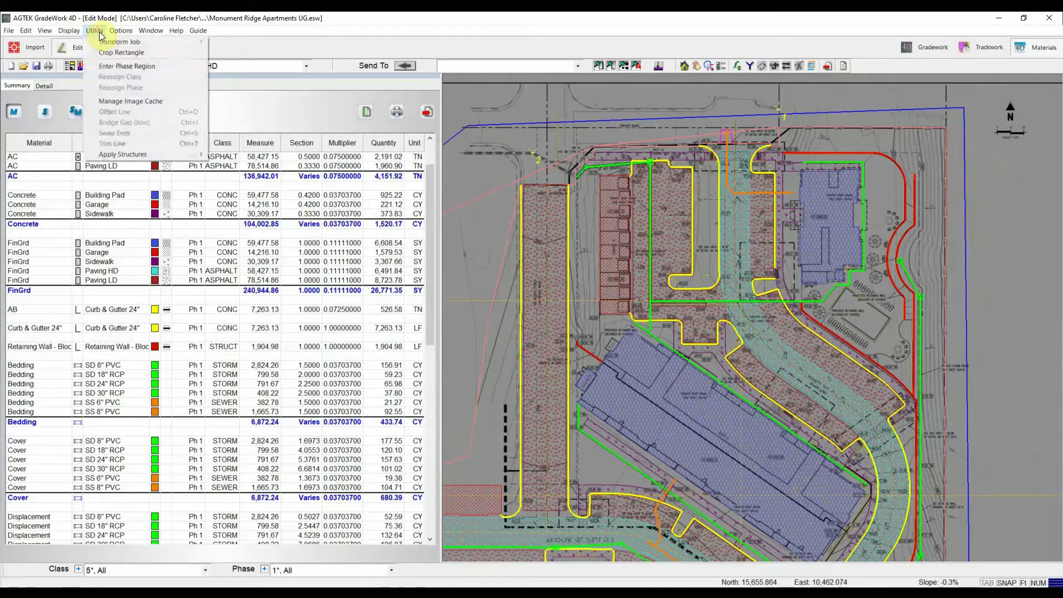
{"action": "left_click", "coordinate": [150, 65]}
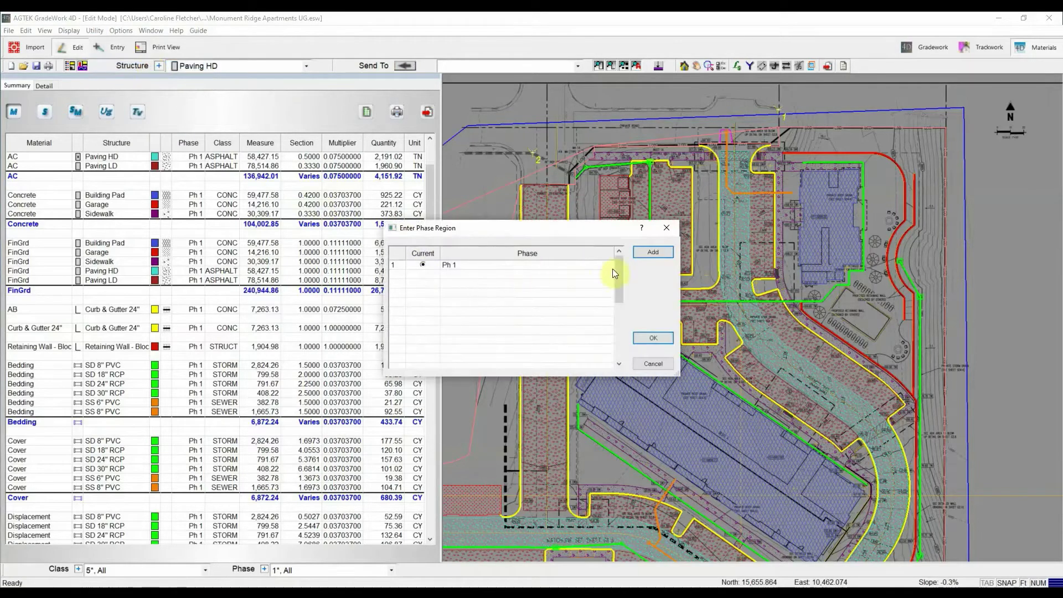
{"action": "left_click", "coordinate": [652, 252]}
{"action": "left_click", "coordinate": [469, 271]}
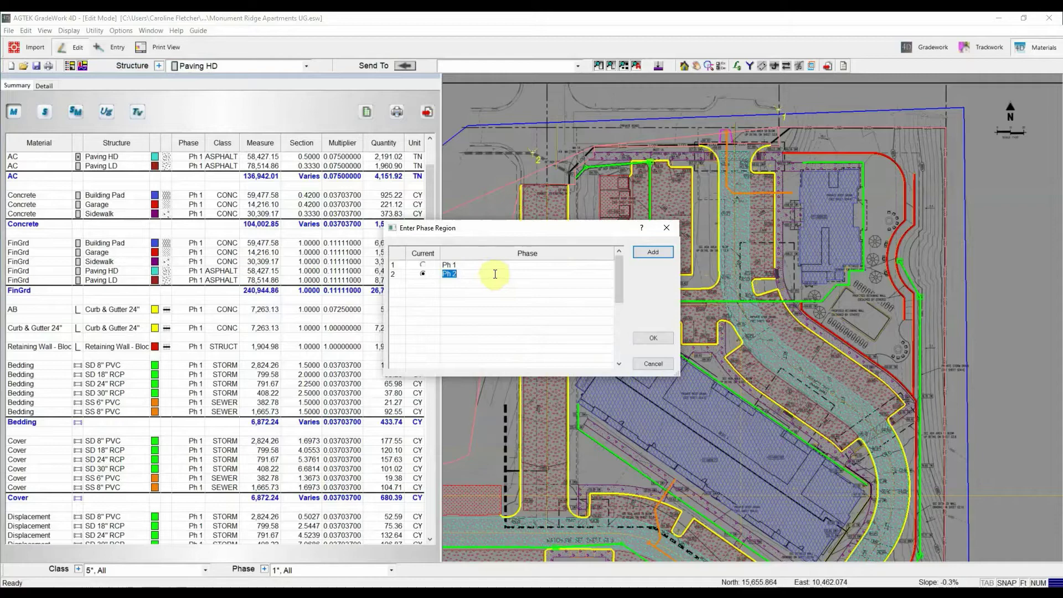
{"action": "left_click", "coordinate": [470, 274]}
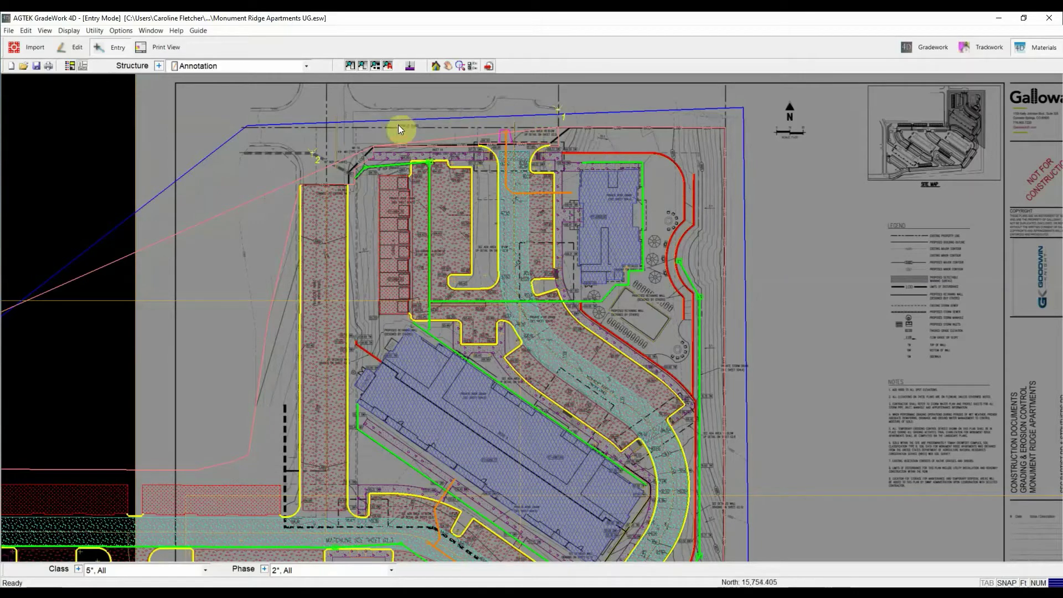
Trace a closed phase region around the northern site area, following the long building's north edge, and transfer its data to Ph 2.
{"action": "left_click", "coordinate": [344, 130]}
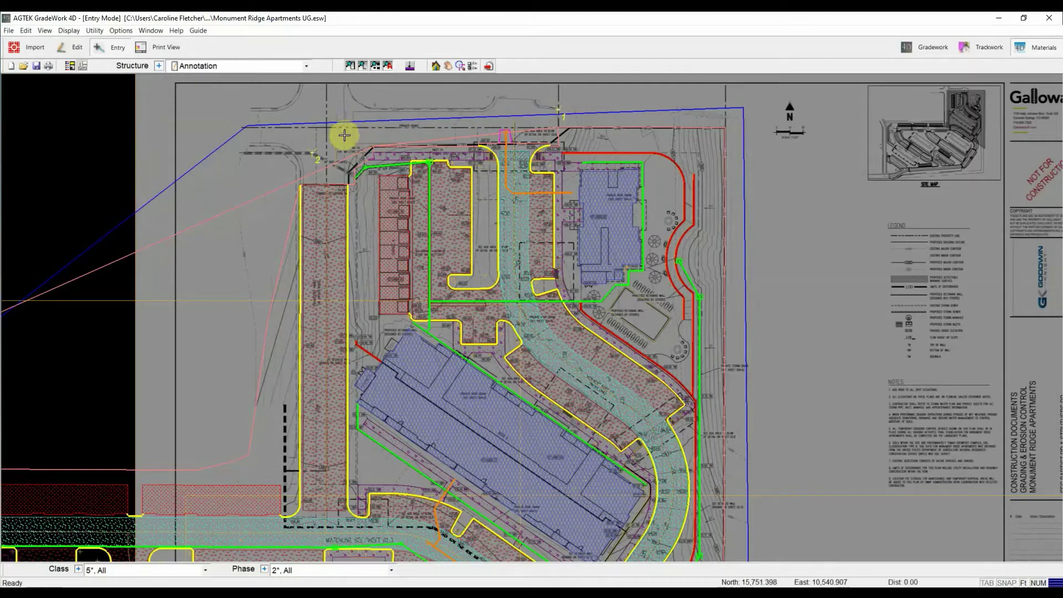
{"action": "left_click", "coordinate": [367, 328]}
{"action": "left_click", "coordinate": [412, 328]}
{"action": "left_click", "coordinate": [430, 336]}
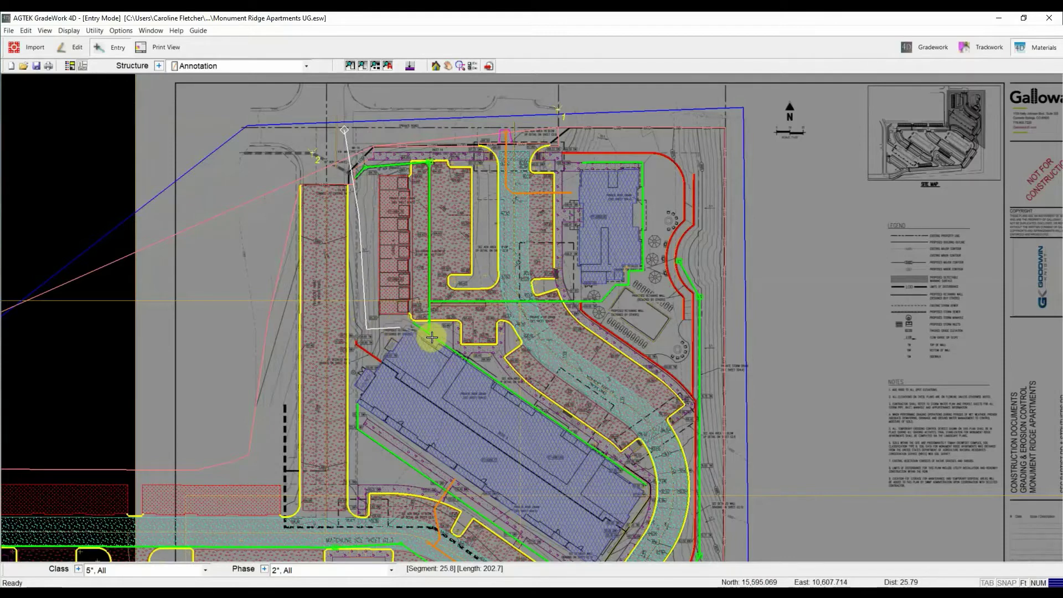
{"action": "left_click", "coordinate": [475, 359]}
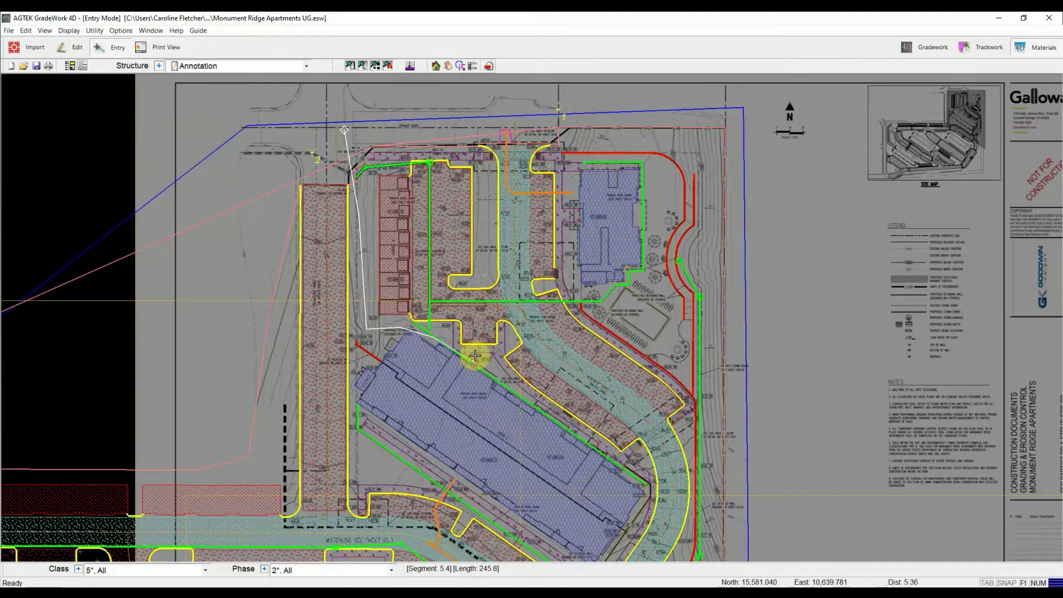
{"action": "left_click", "coordinate": [583, 438]}
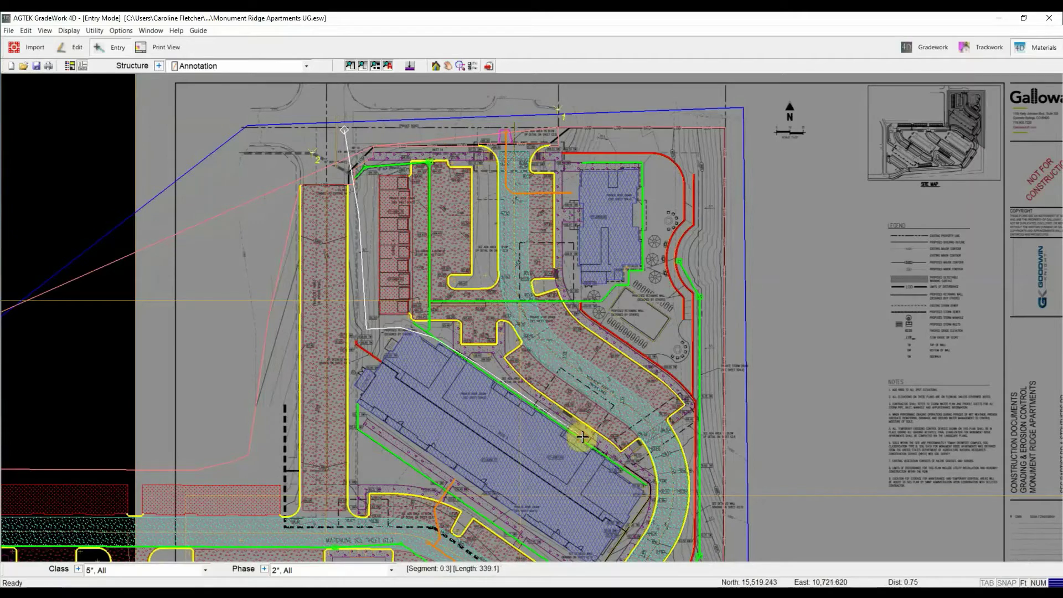
{"action": "left_click", "coordinate": [618, 464]}
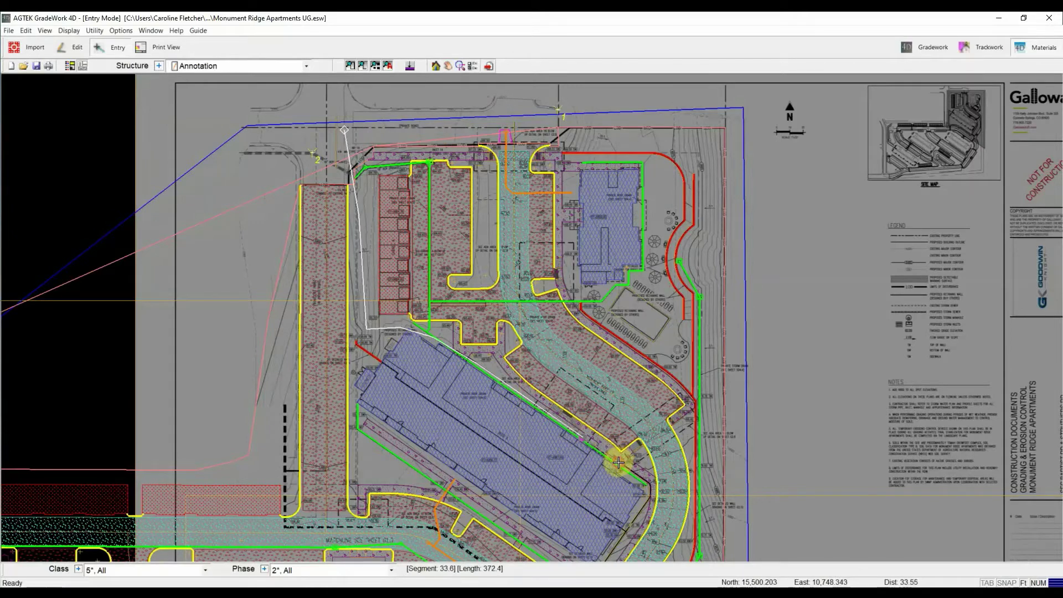
{"action": "left_click", "coordinate": [649, 485]}
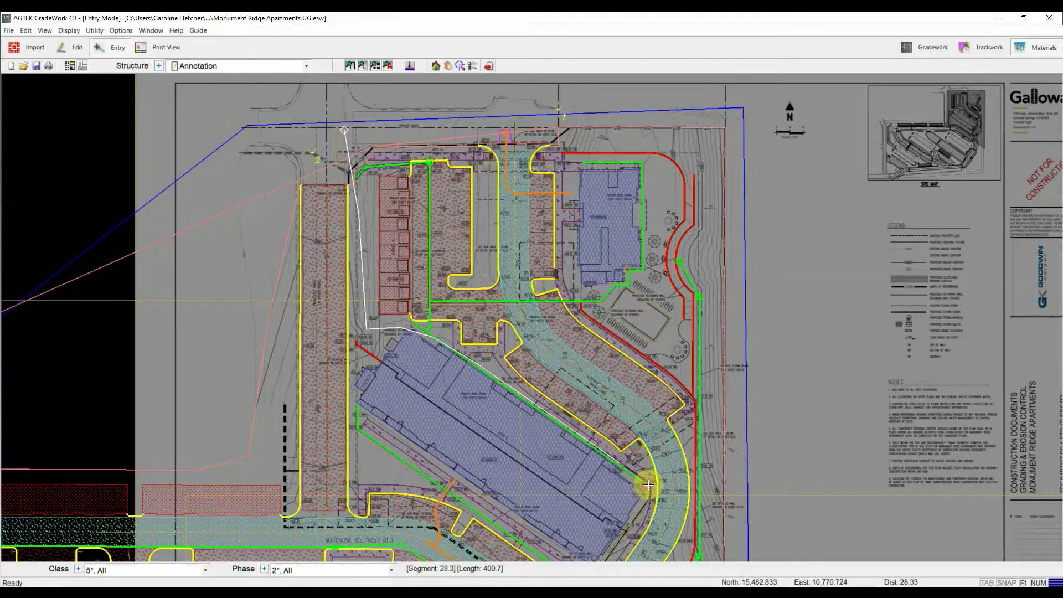
{"action": "left_click", "coordinate": [694, 478]}
{"action": "left_click", "coordinate": [714, 478]}
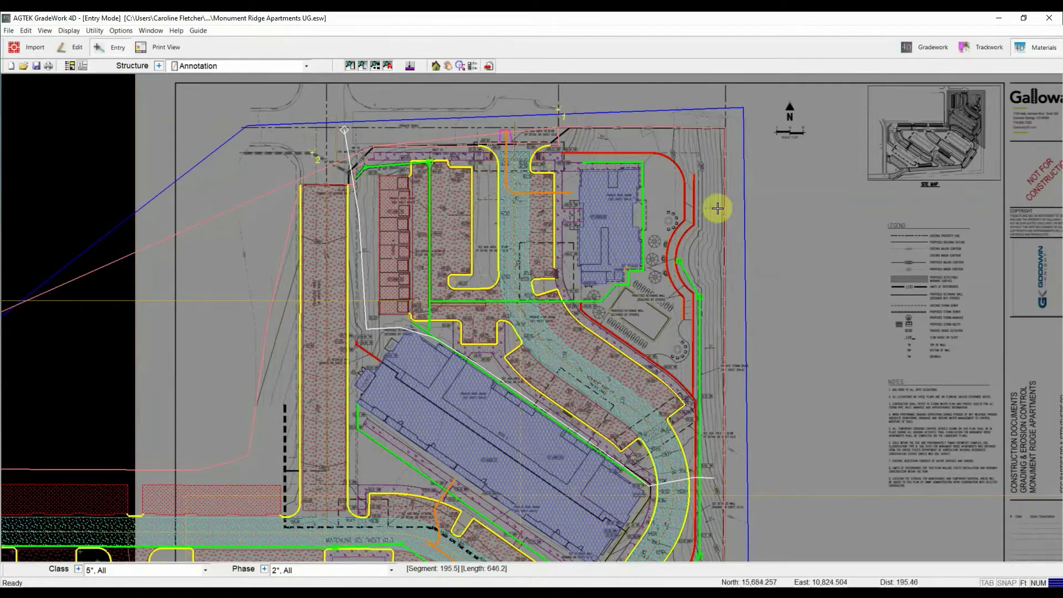
{"action": "left_click", "coordinate": [718, 119]}
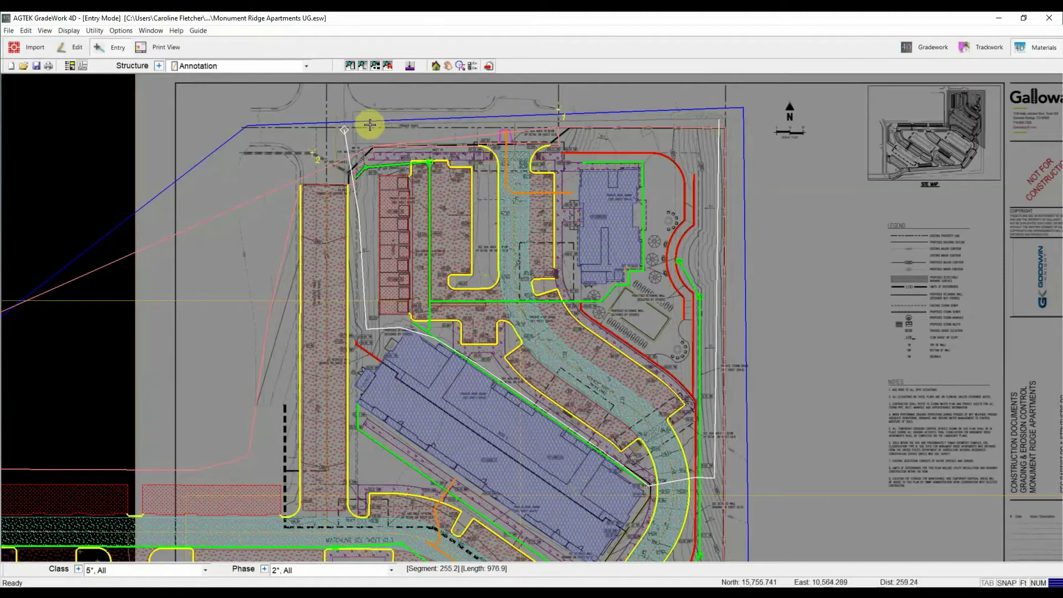
{"action": "left_click", "coordinate": [344, 130]}
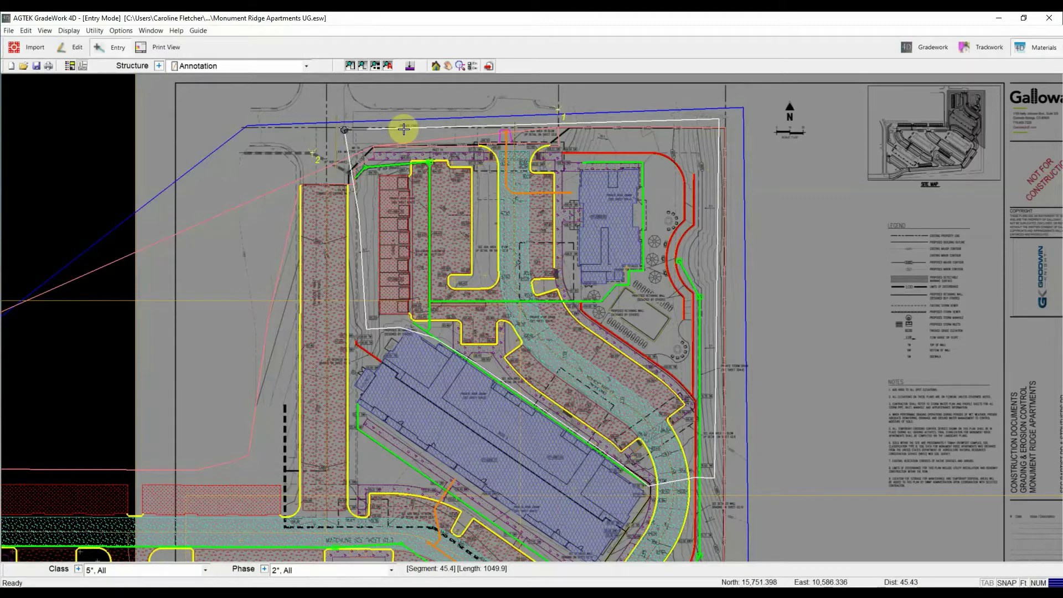
{"action": "key", "text": "Return"}
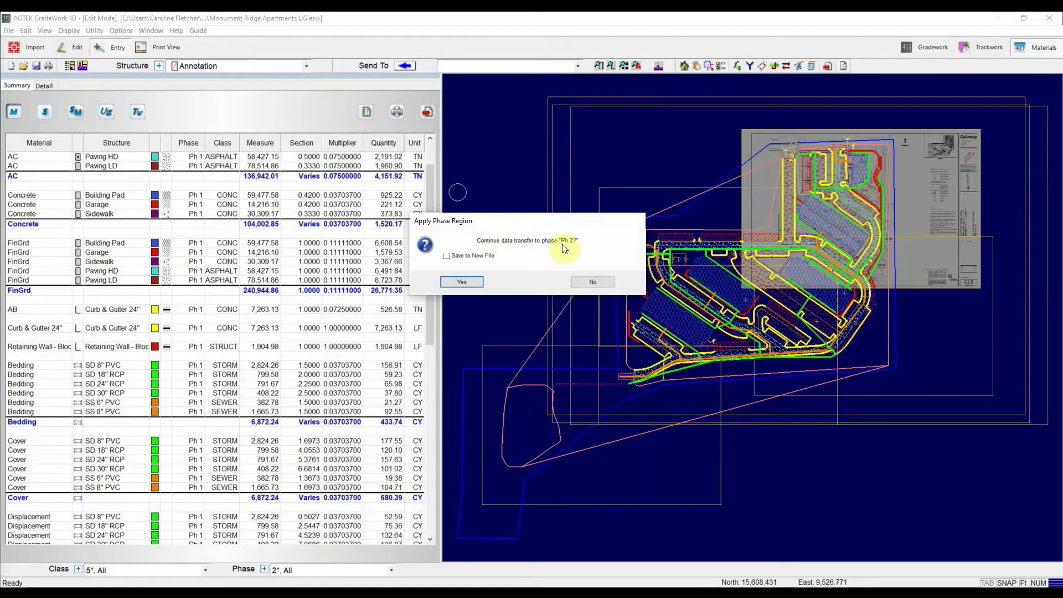
{"action": "left_click", "coordinate": [469, 281]}
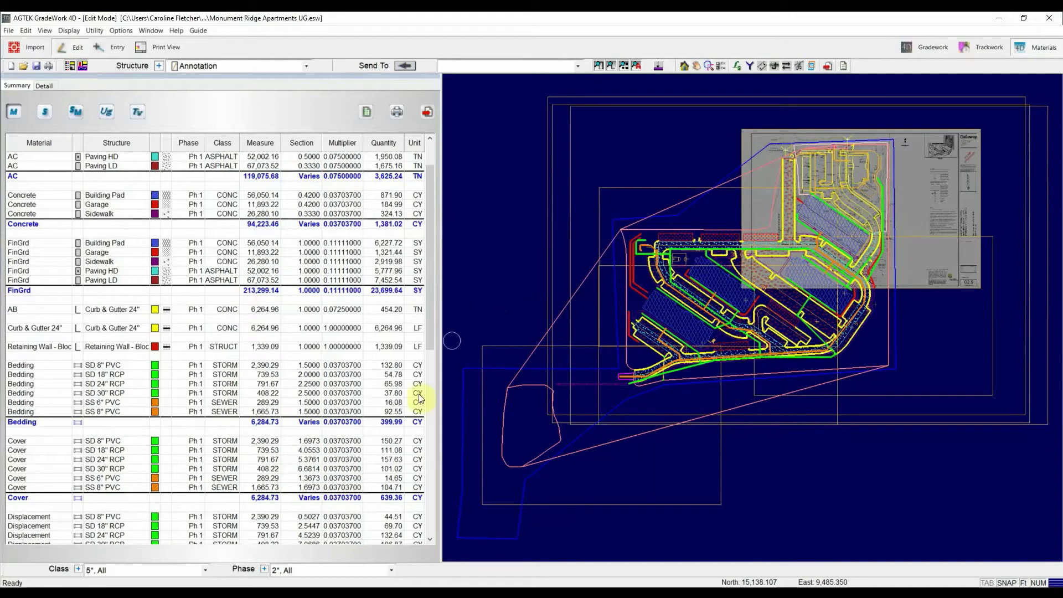
Make Ph 2 the current phase and hide Ph 1 so only Ph 2 quantities and plan data show.
{"action": "left_click", "coordinate": [390, 571]}
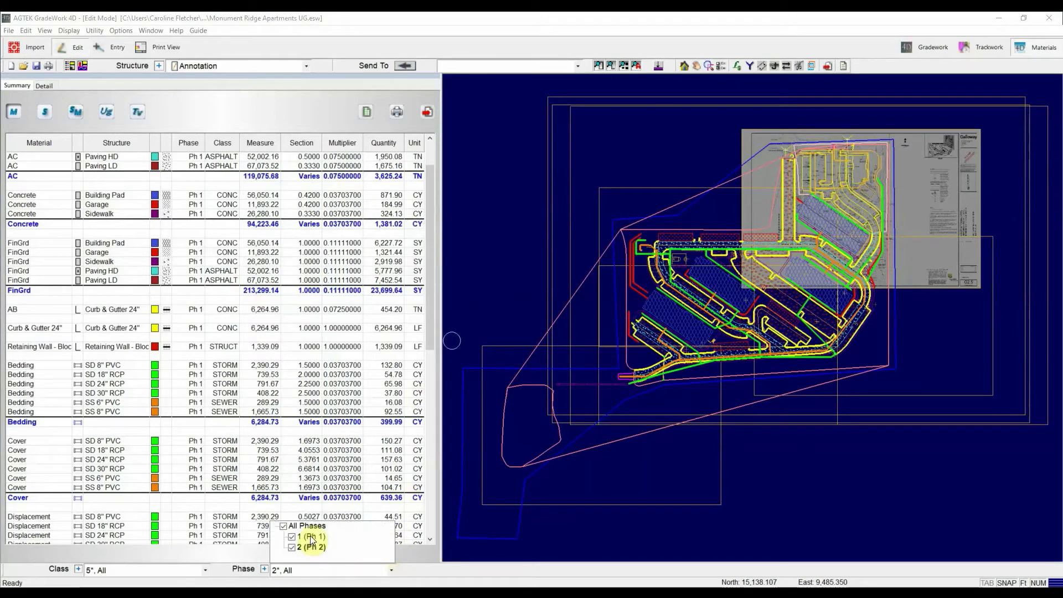
{"action": "left_click", "coordinate": [314, 550]}
{"action": "left_click", "coordinate": [292, 537]}
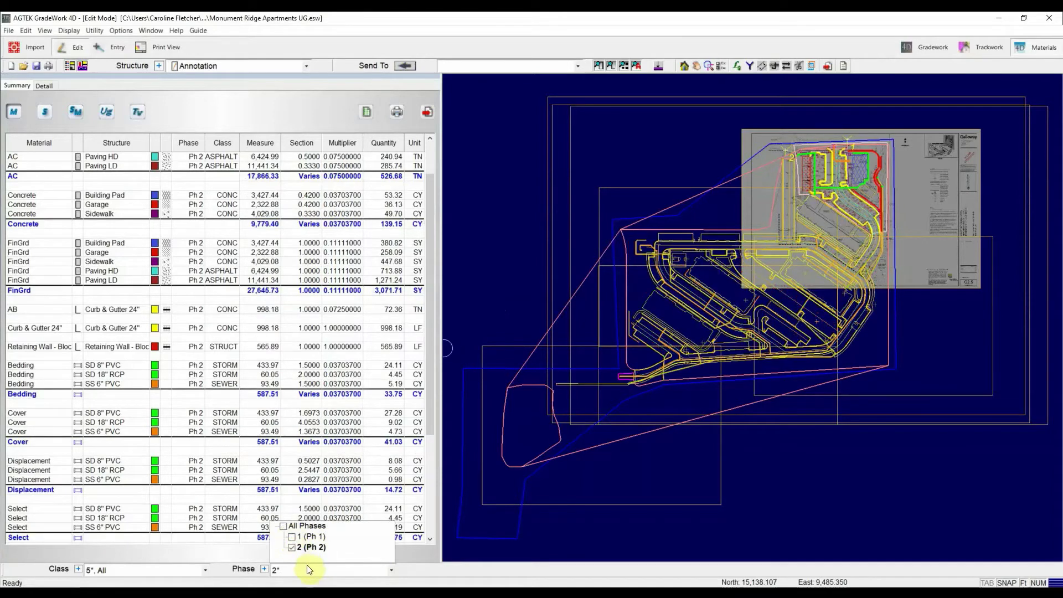
{"action": "left_click", "coordinate": [392, 570]}
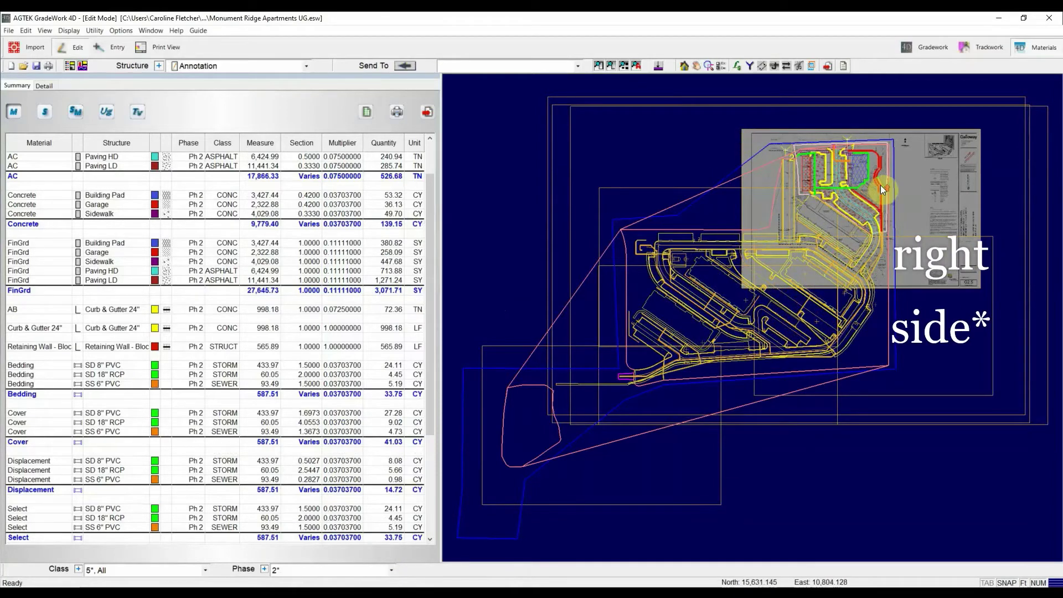
Examine the Ph 2 region on the plan and its quantities summarized by structure and by structure measurements.
{"action": "scroll", "coordinate": [881, 187], "scroll_direction": "up", "scroll_amount": 3}
{"action": "middle_click_drag", "start_coordinate": [883, 190], "coordinate": [887, 314]}
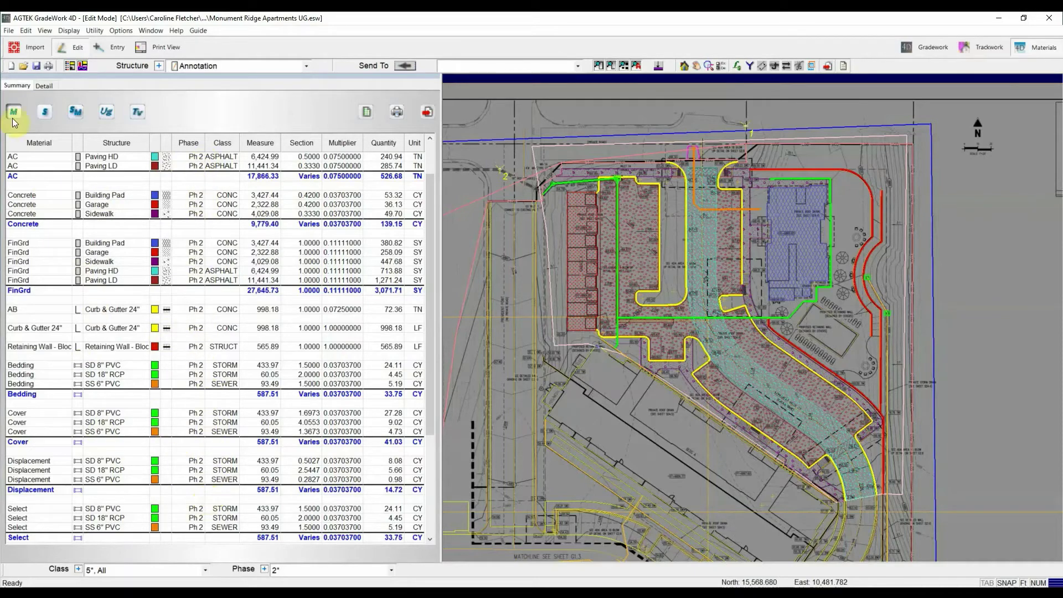
{"action": "left_click", "coordinate": [46, 111]}
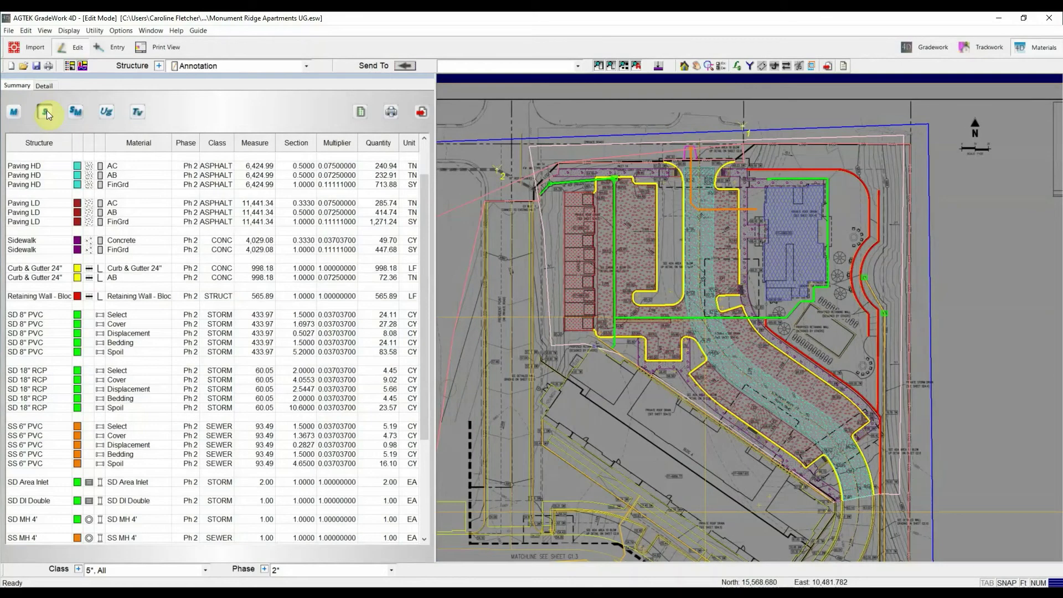
{"action": "left_click", "coordinate": [76, 112]}
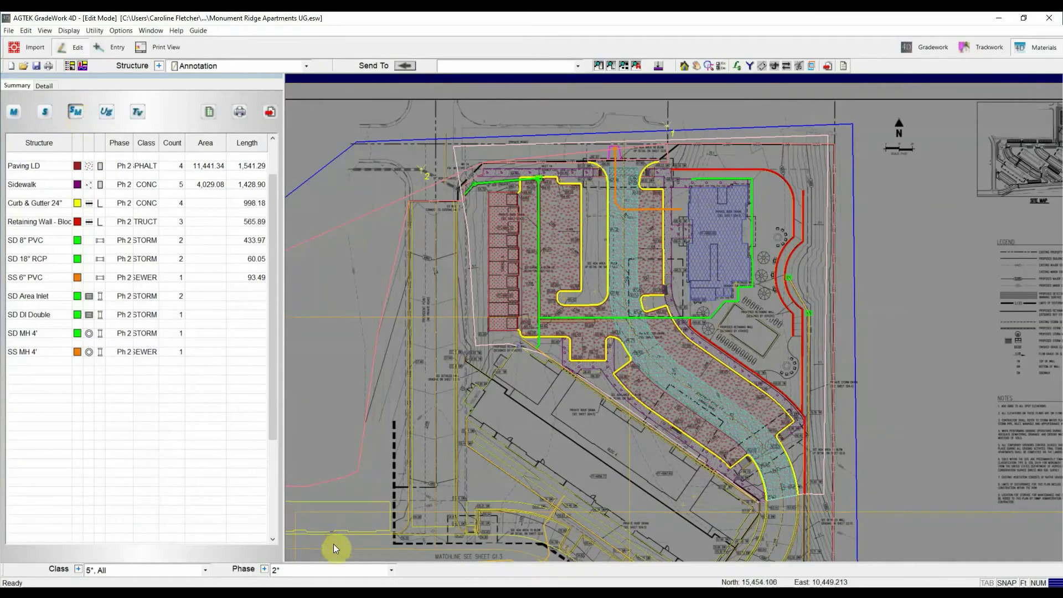
Filter the structure measurements and plan to show only Ph 1, making it the current phase.
{"action": "left_click", "coordinate": [392, 570]}
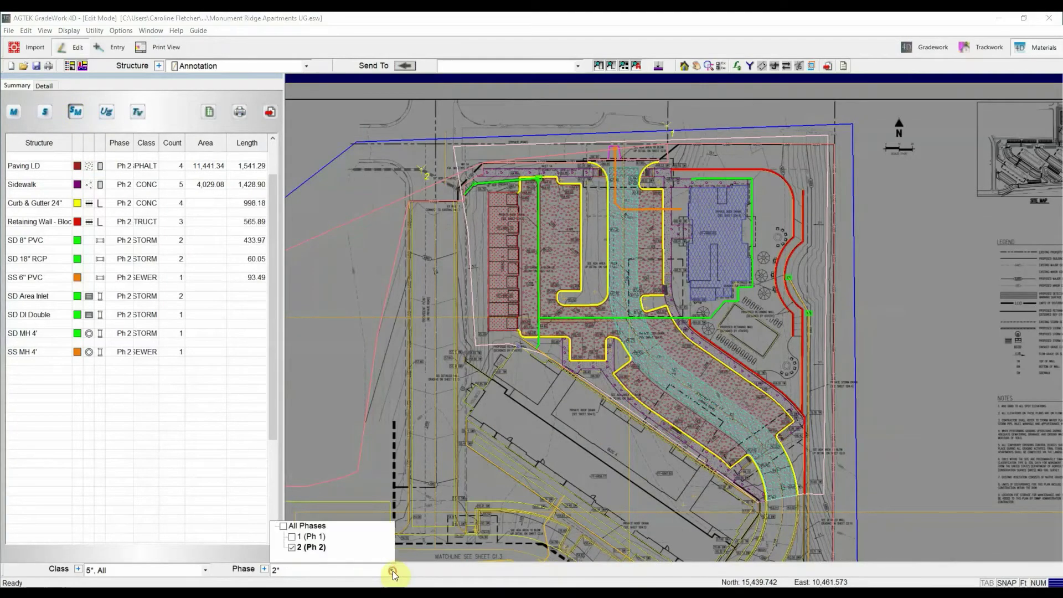
{"action": "left_click", "coordinate": [293, 537]}
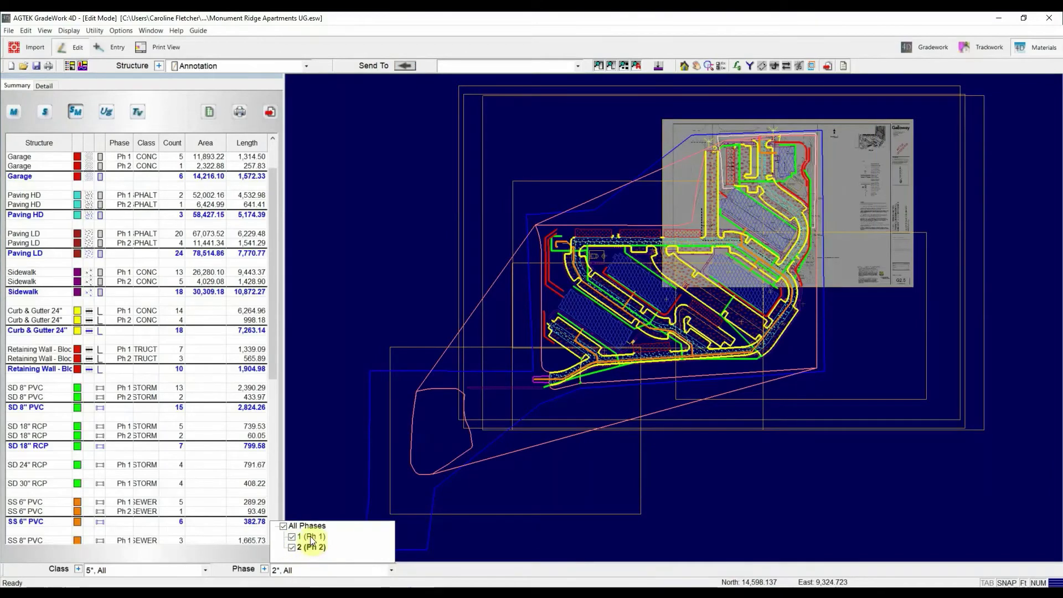
{"action": "left_click", "coordinate": [312, 537]}
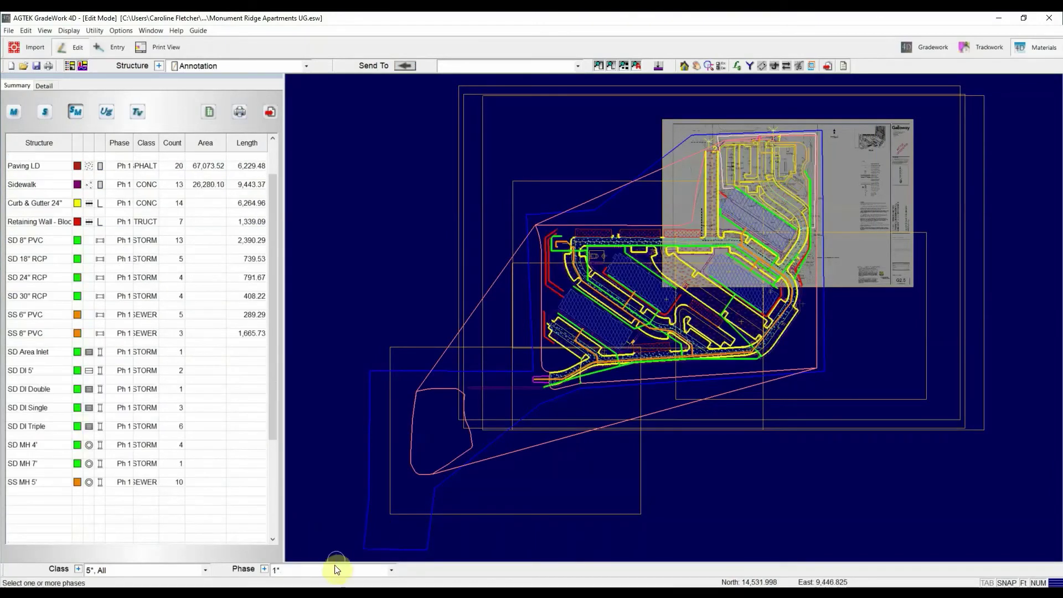